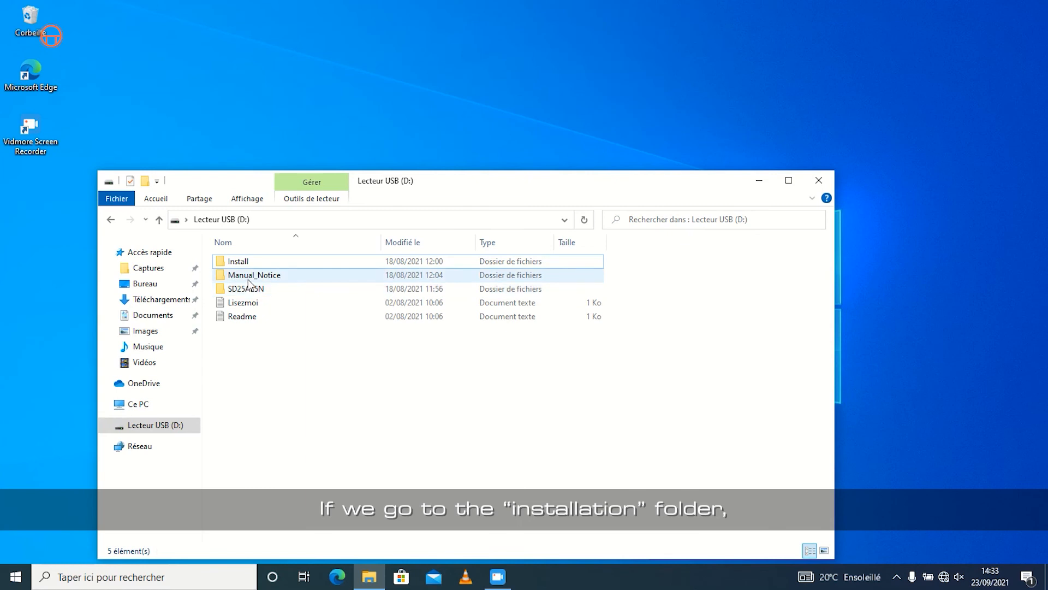
Step: Launch the SmartLink_v2.4.0 - 64bits installer from the USB drive's Install folder with Français as the setup language
{"action": "double_click", "coordinate": [247, 266]}
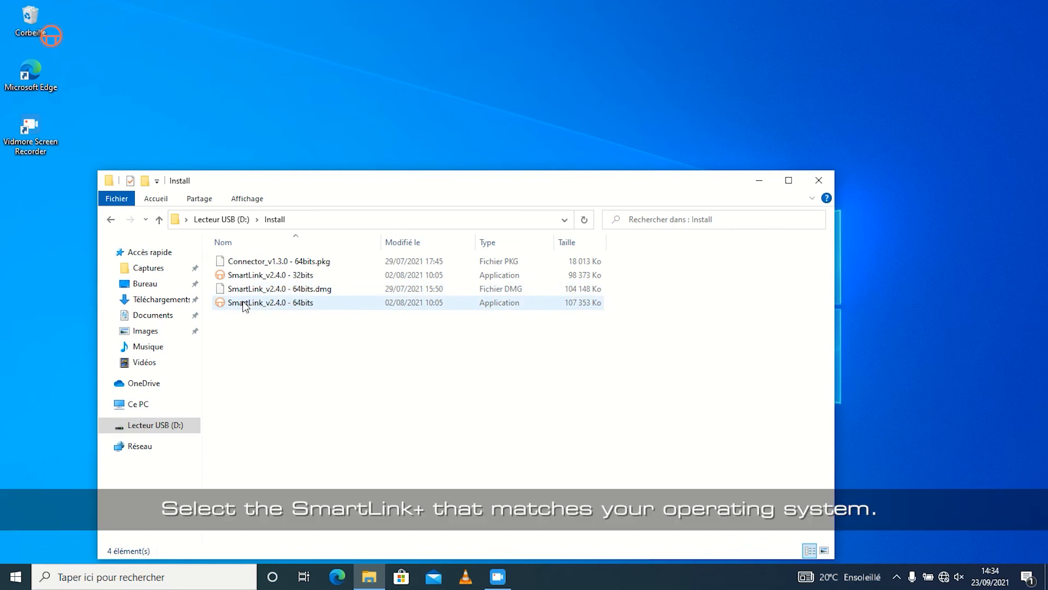
{"action": "double_click", "coordinate": [244, 304]}
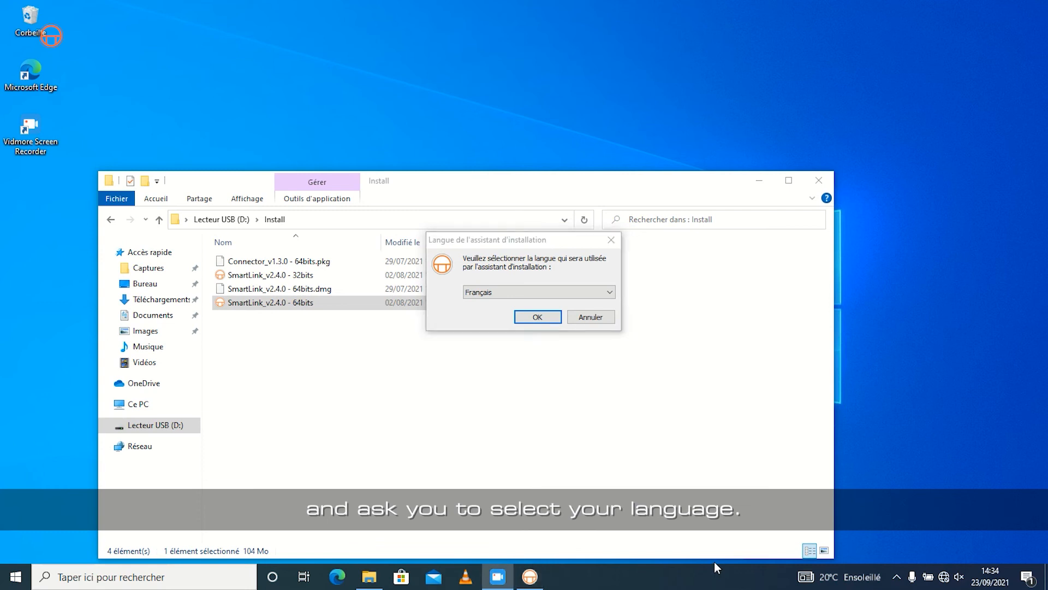
{"action": "left_click", "coordinate": [487, 294]}
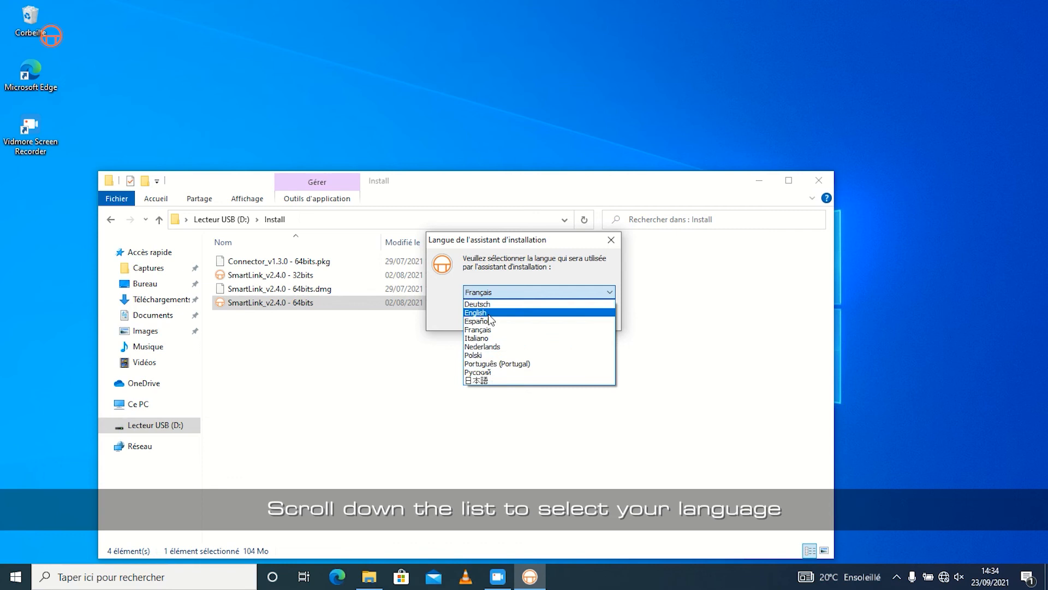
{"action": "left_click", "coordinate": [488, 331]}
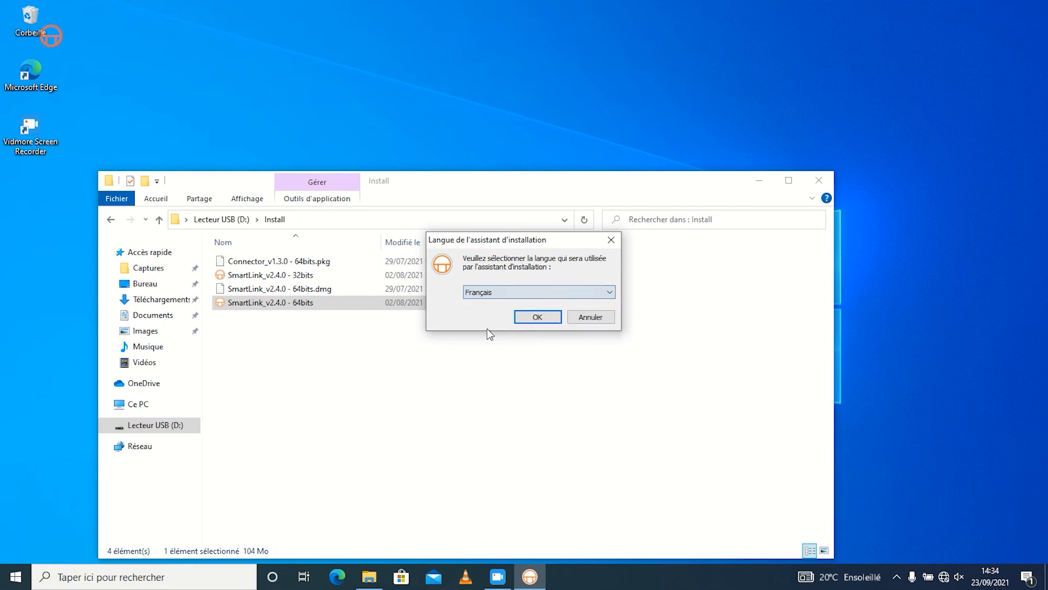
{"action": "left_click", "coordinate": [524, 320]}
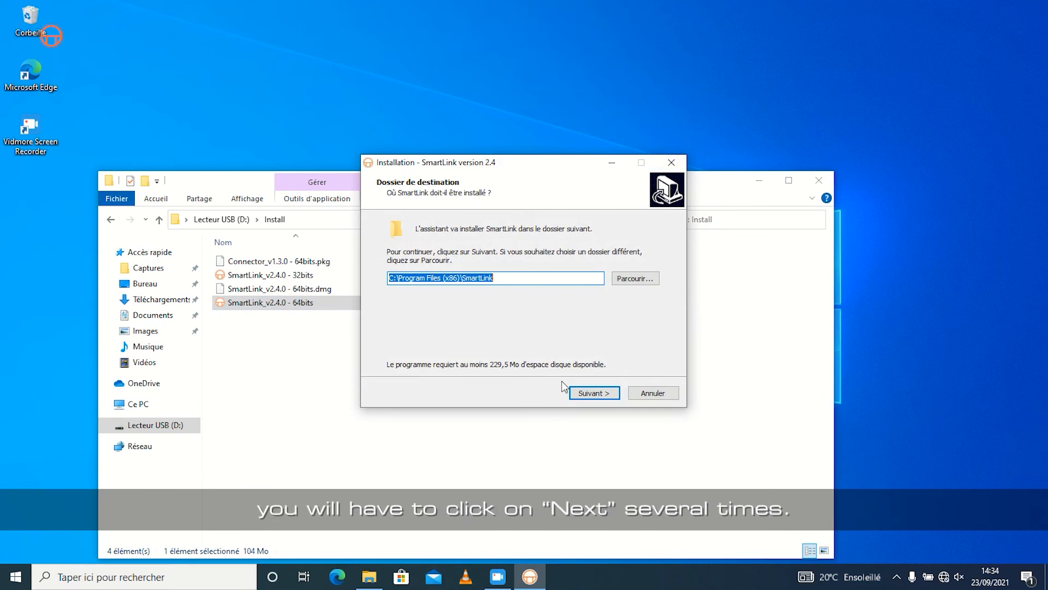
Step: Install SmartLink in the default C:\Program Files (x86)\SmartLink folder, with the SmartLink Start menu folder and a desktop icon
{"action": "left_click", "coordinate": [587, 401]}
{"action": "left_click", "coordinate": [589, 401]}
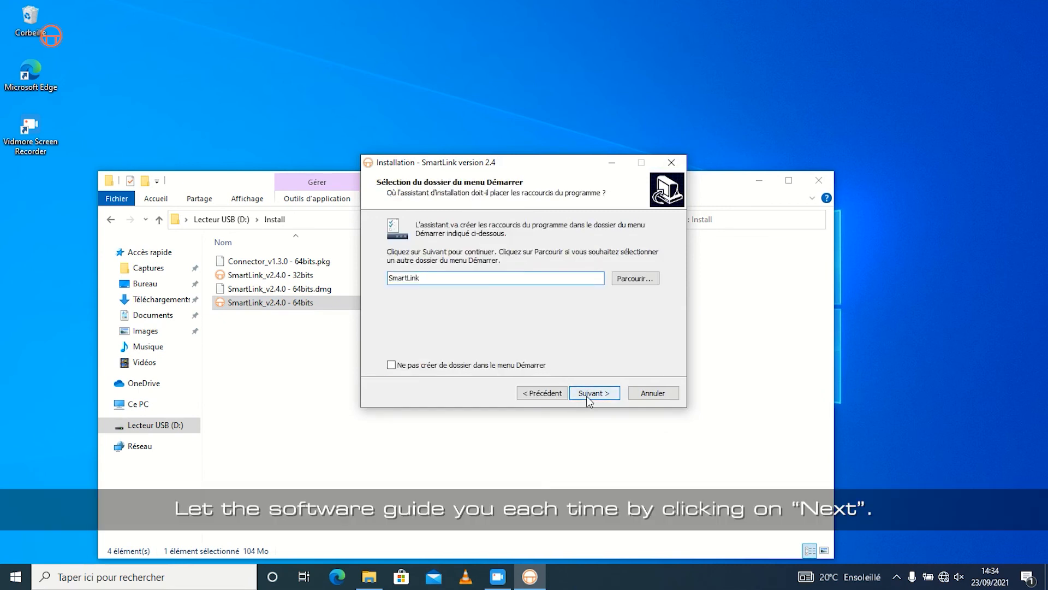
{"action": "left_click", "coordinate": [589, 400]}
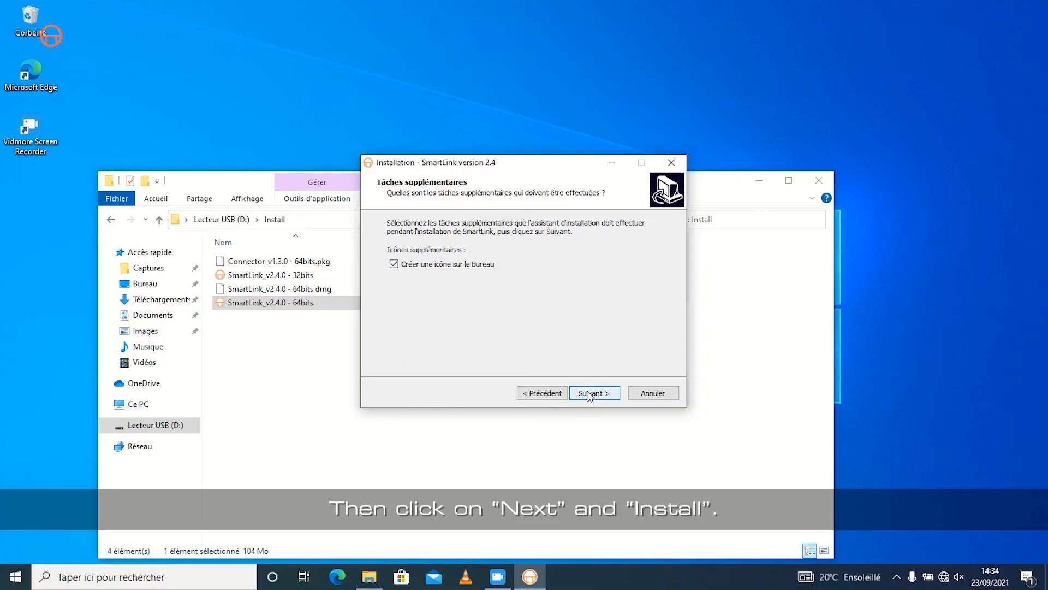
{"action": "left_click", "coordinate": [597, 392]}
{"action": "left_click", "coordinate": [595, 392]}
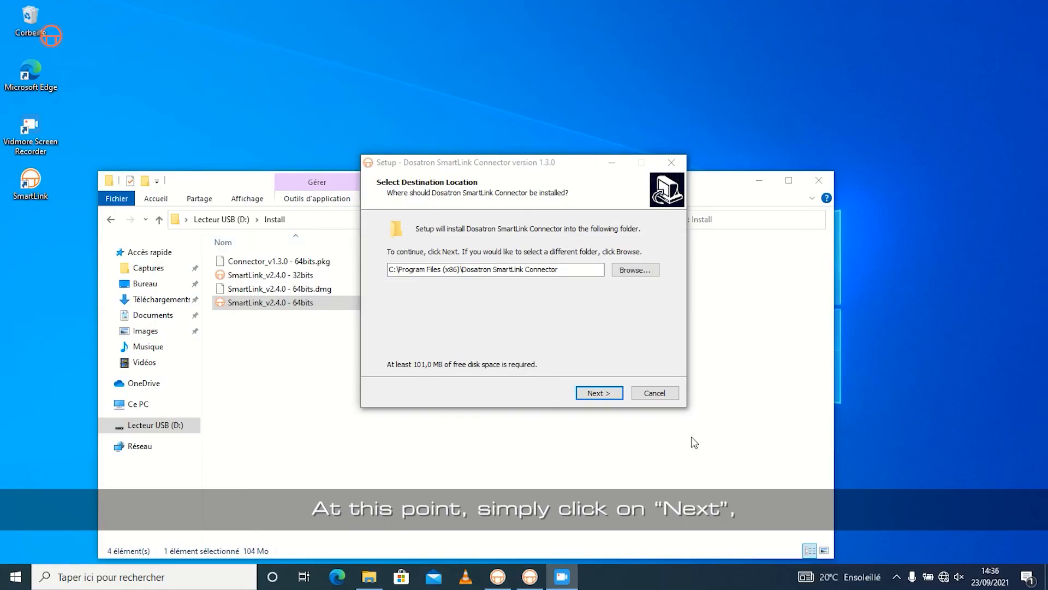
Step: Install Dosatron SmartLink Connector 1.3.0 with the default destination and Start Menu folder
{"action": "left_click", "coordinate": [596, 392]}
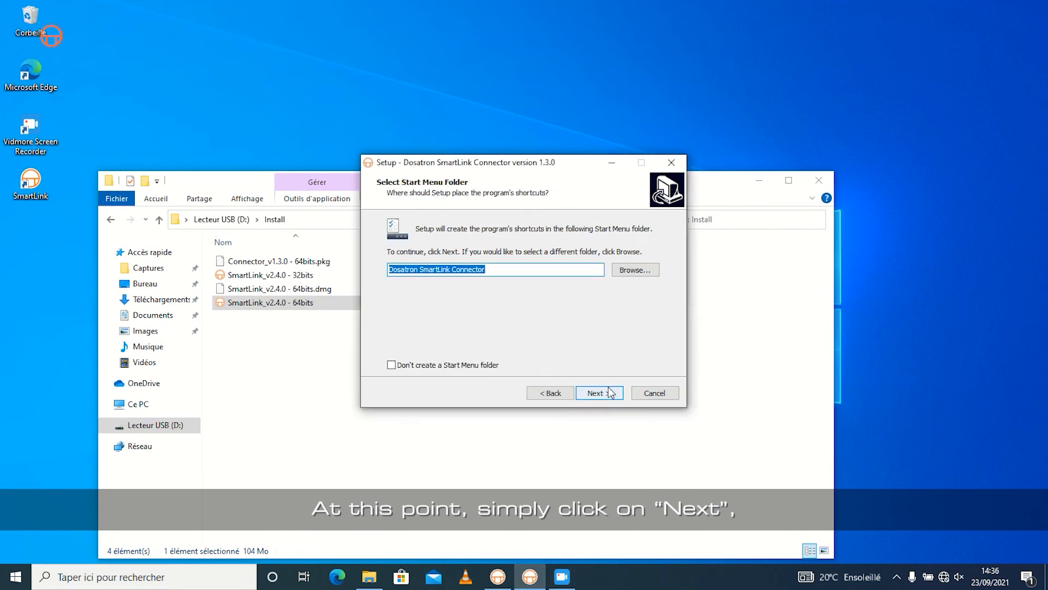
{"action": "left_click", "coordinate": [606, 393]}
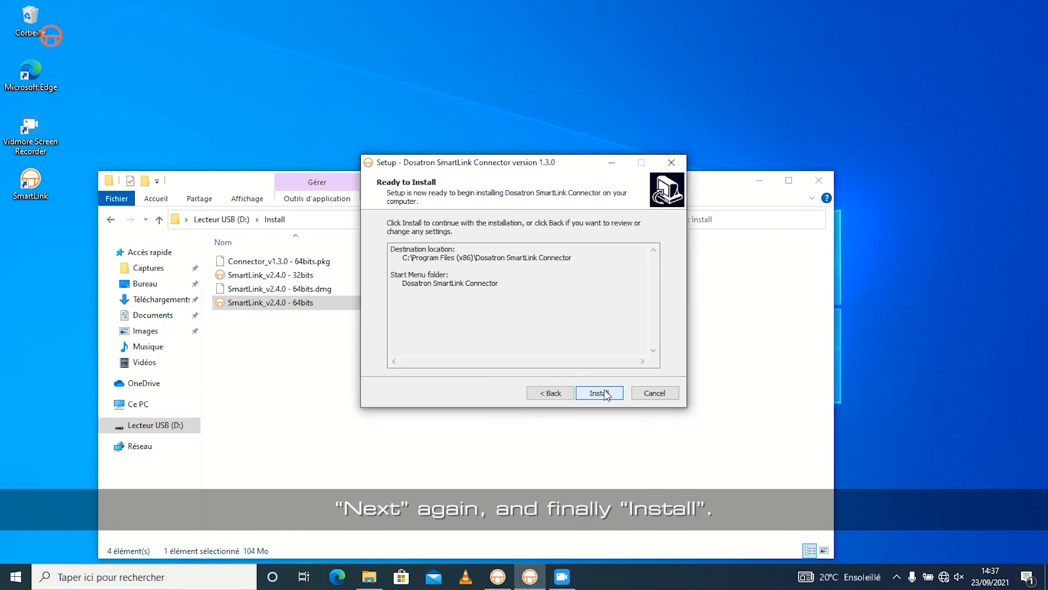
{"action": "left_click", "coordinate": [605, 392]}
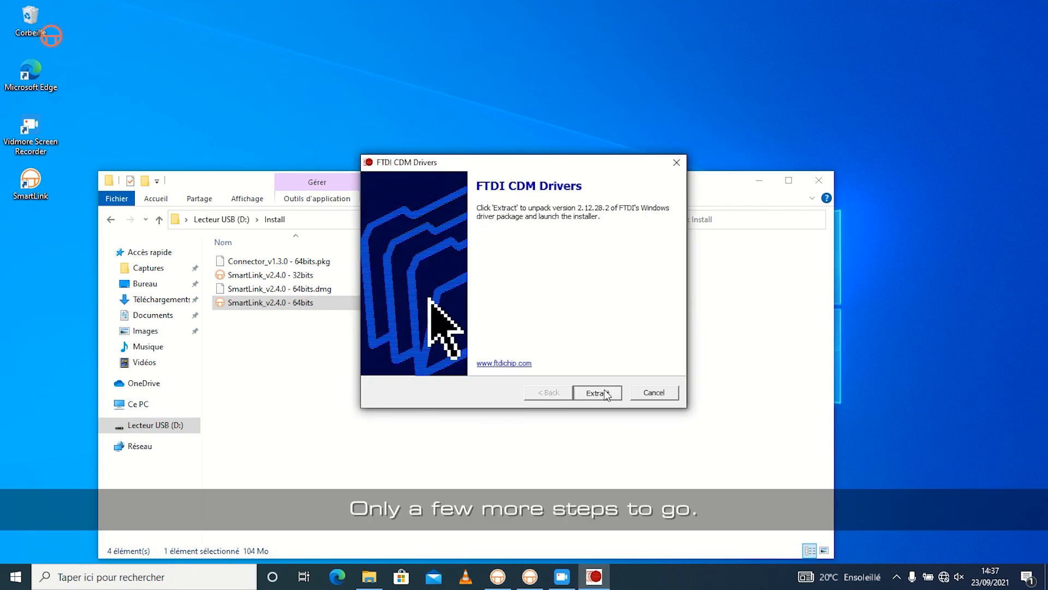
Step: Extract and install the FTDI CDM drivers with the licence accepted, and finish the Connector setup with Run Connector.exe enabled
{"action": "left_click", "coordinate": [605, 393]}
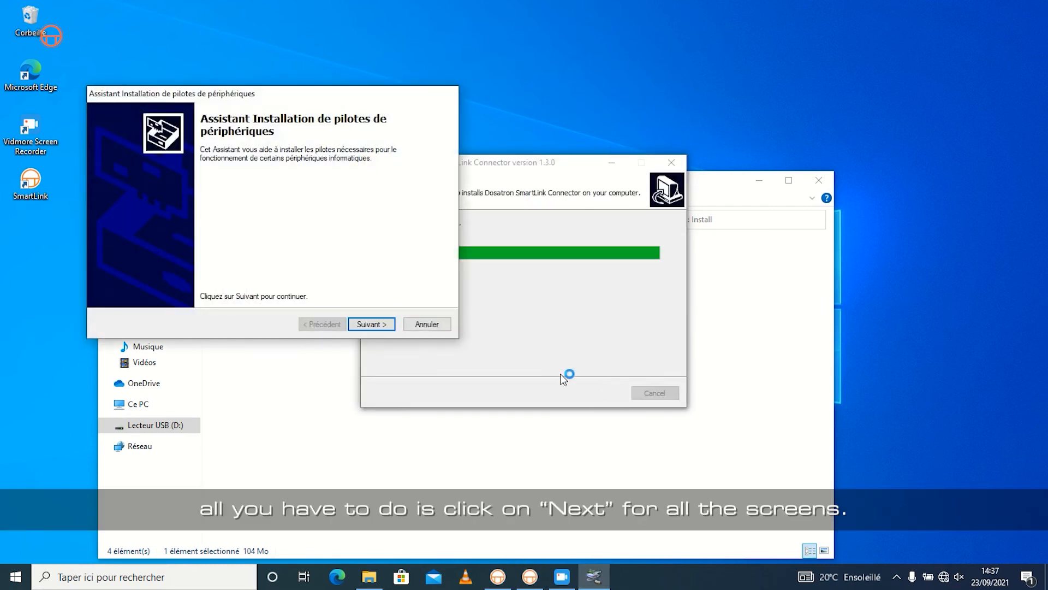
{"action": "left_click", "coordinate": [367, 324]}
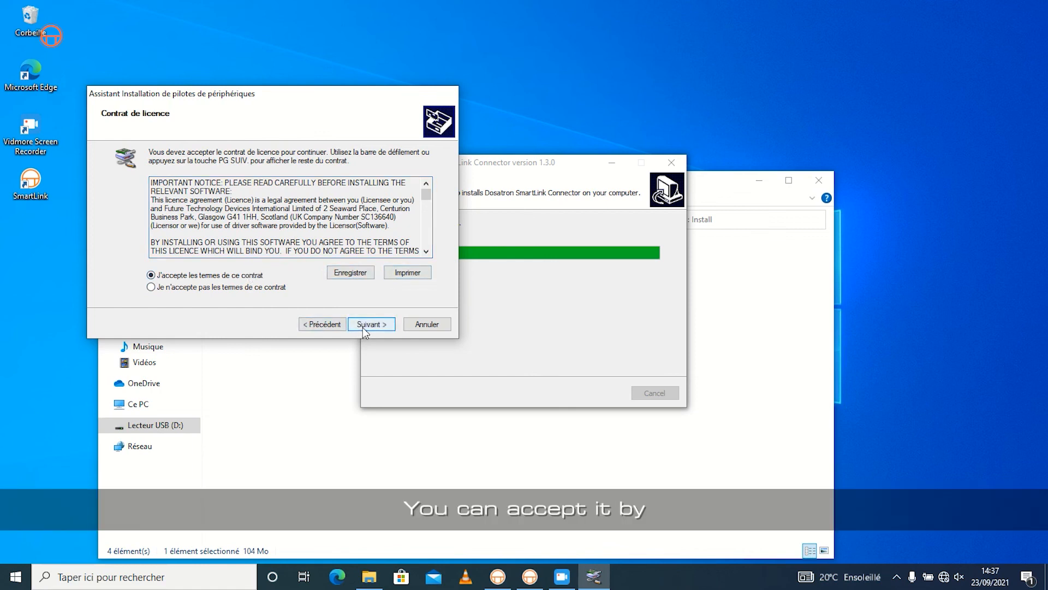
{"action": "left_click", "coordinate": [362, 326]}
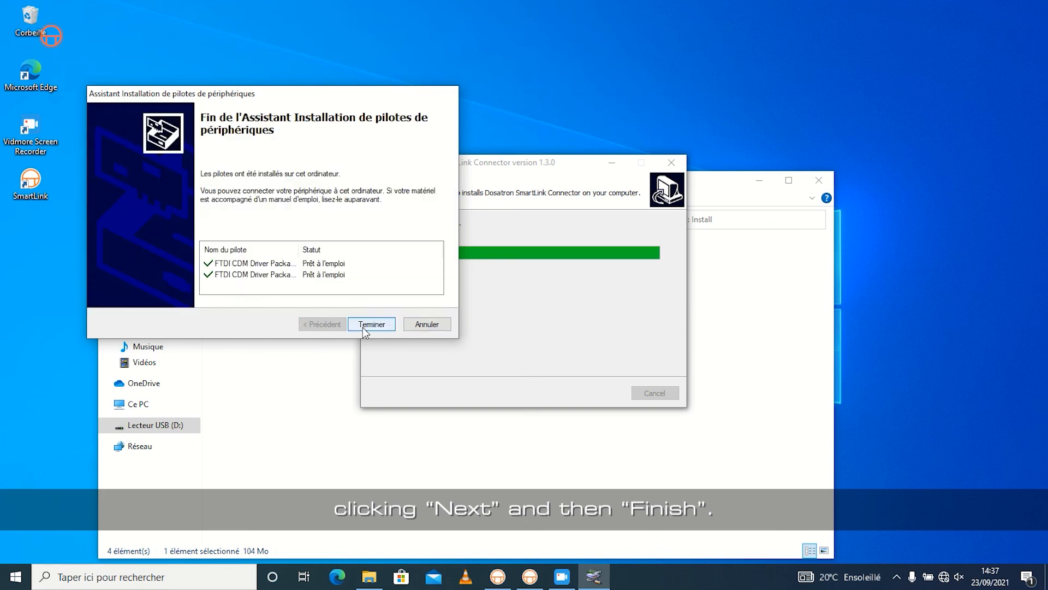
{"action": "left_click", "coordinate": [363, 326]}
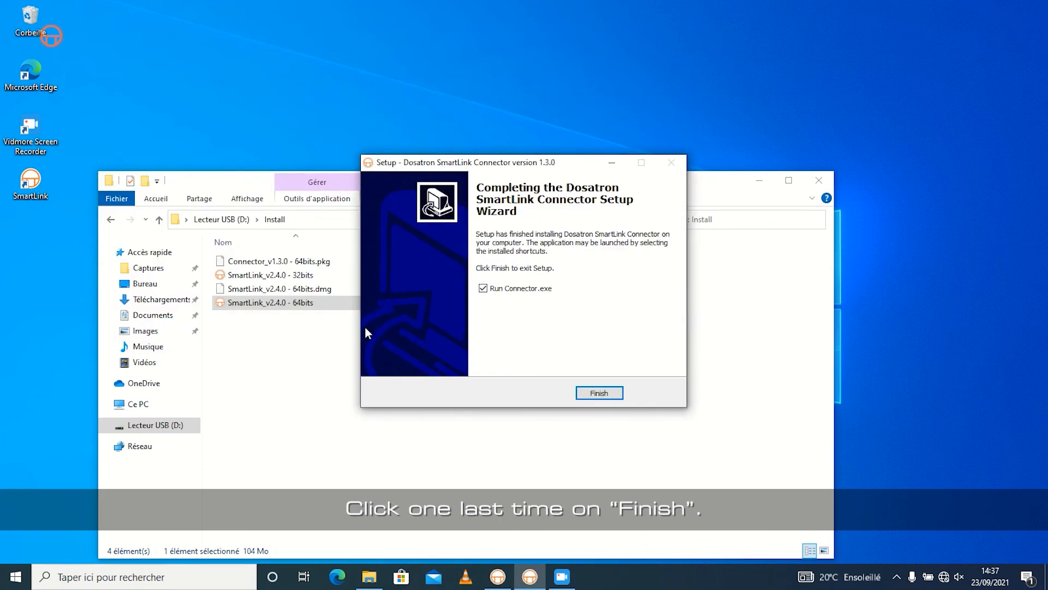
{"action": "left_click", "coordinate": [581, 395]}
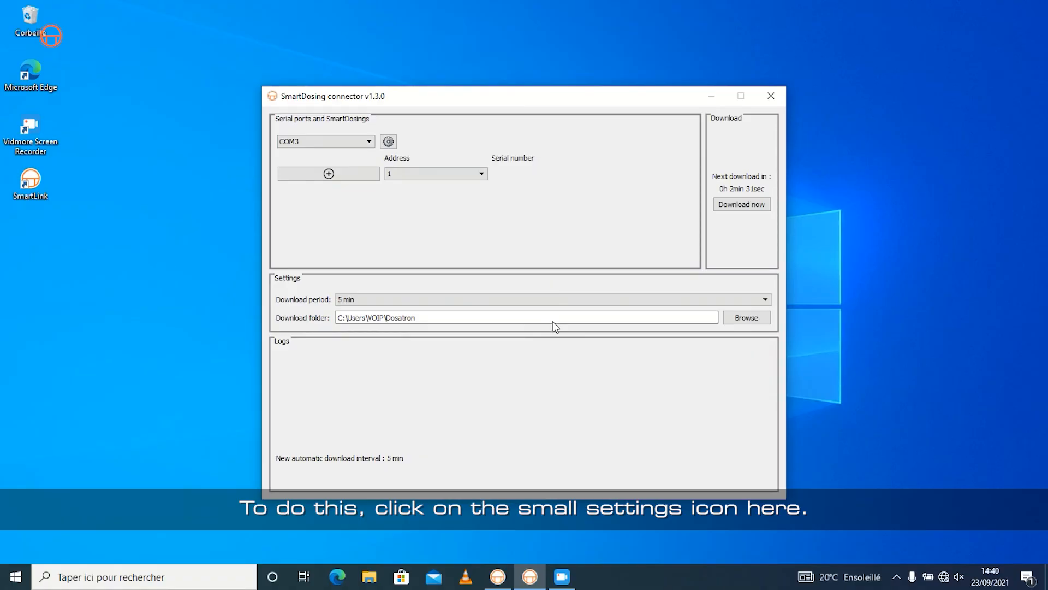
Step: Add serial port COM4 with baudrate 115200 and type rtu, save it, and add a SmartDosing at address 1
{"action": "left_click", "coordinate": [389, 144]}
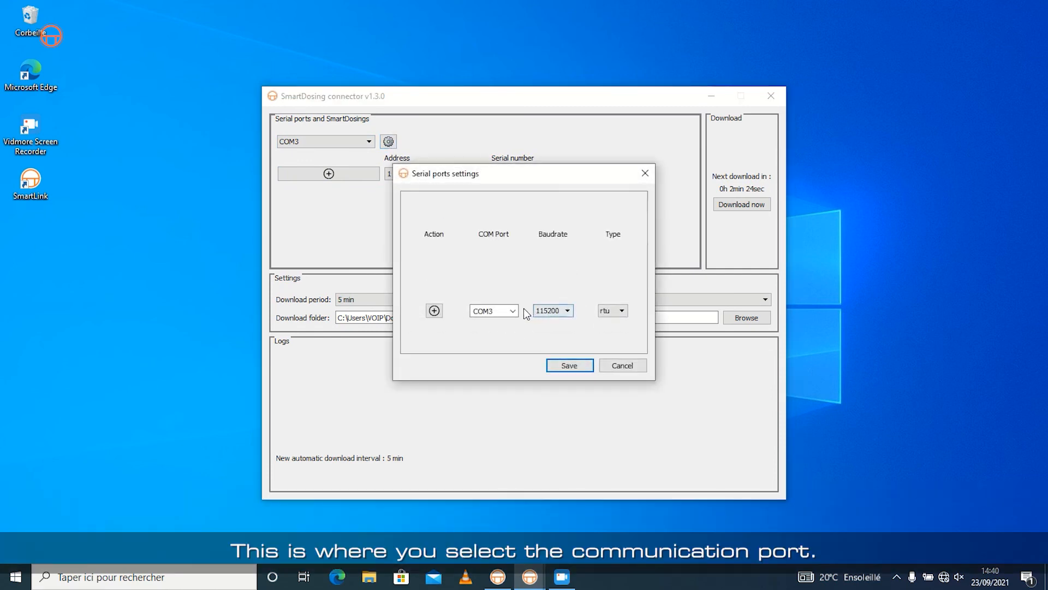
{"action": "left_click", "coordinate": [516, 309]}
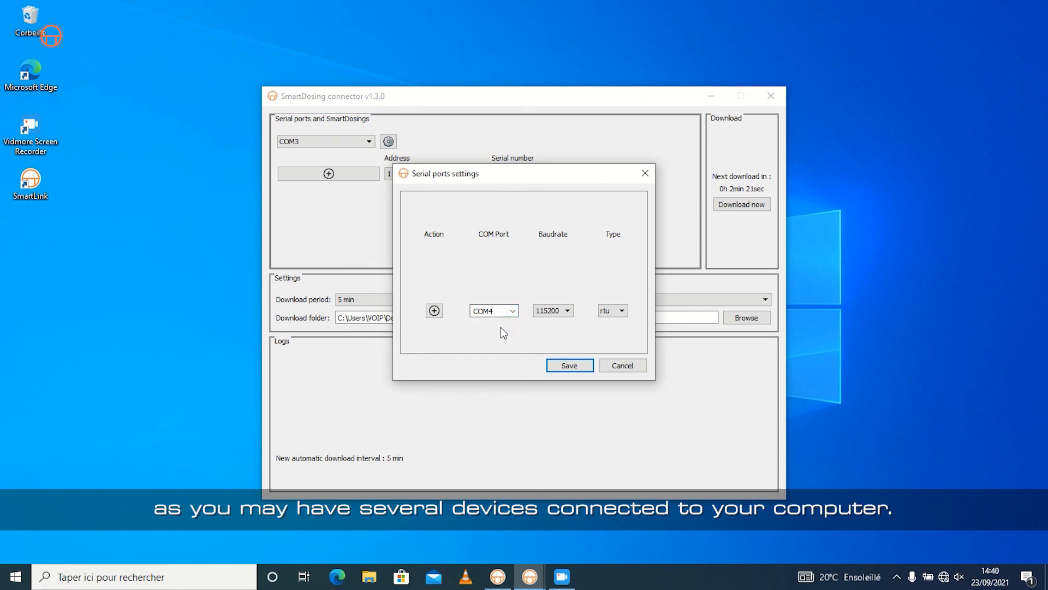
{"action": "left_click", "coordinate": [435, 311]}
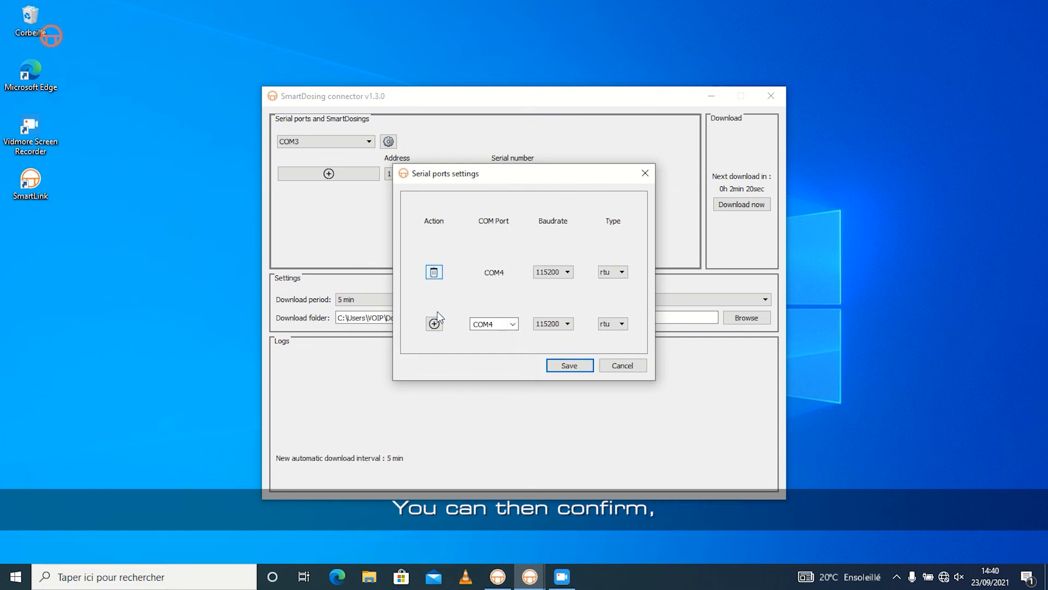
{"action": "left_click", "coordinate": [559, 366]}
{"action": "left_click", "coordinate": [317, 178]}
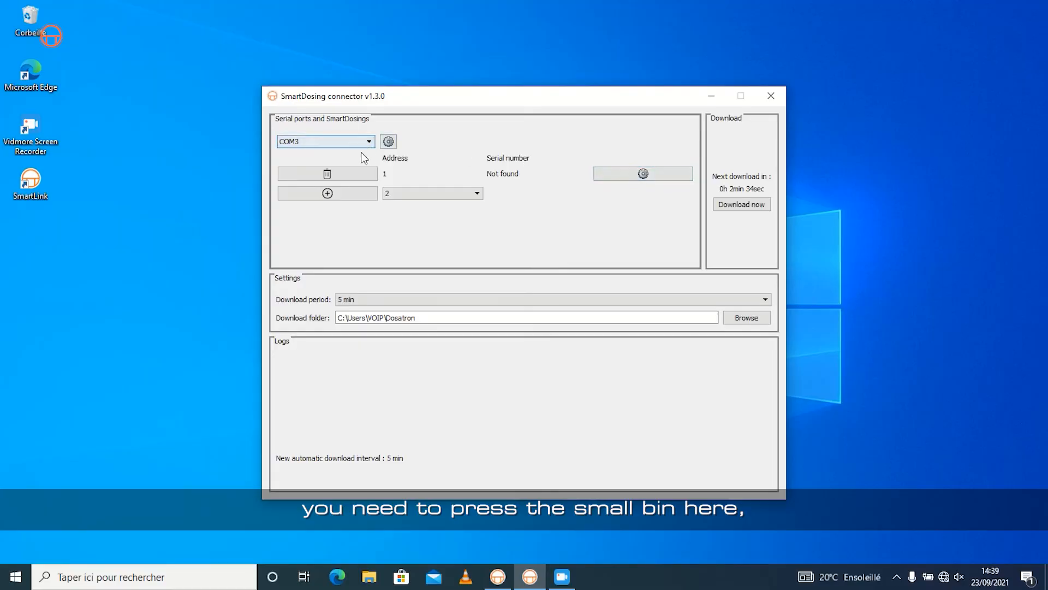
Step: Delete the SmartDosing at address 1 on COM3 and confirm the deletion
{"action": "left_click", "coordinate": [350, 171]}
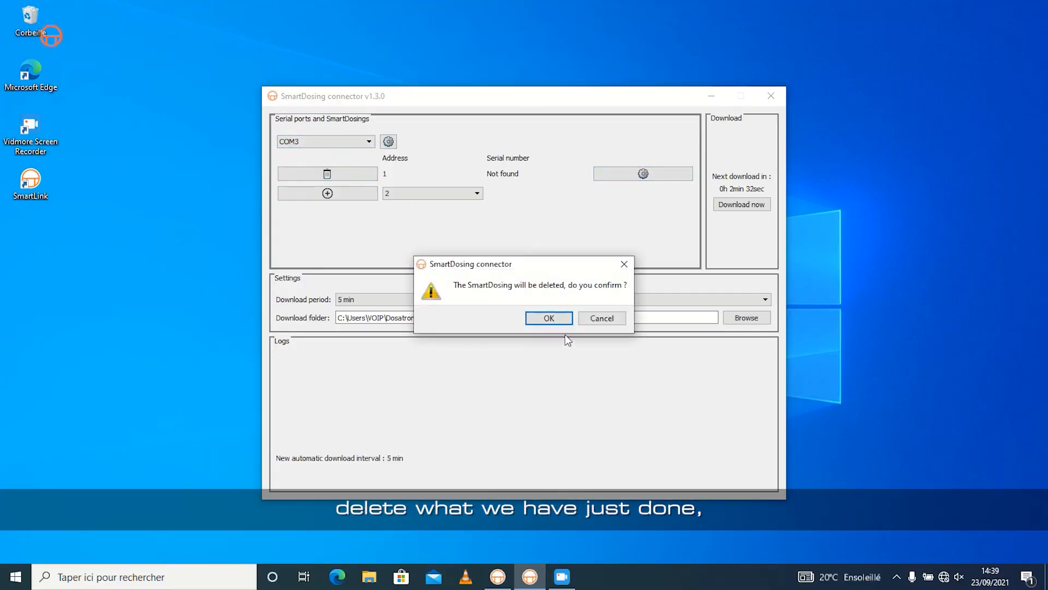
{"action": "left_click", "coordinate": [549, 319]}
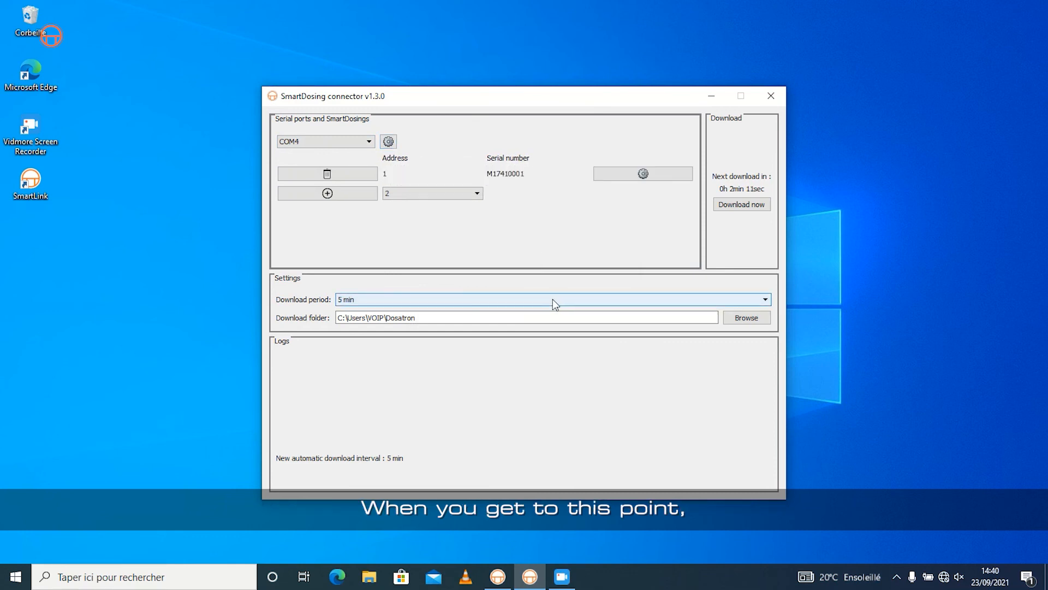
Step: Set the connector's download period to 5 min and close the SmartDosing connector window
{"action": "left_click", "coordinate": [552, 299]}
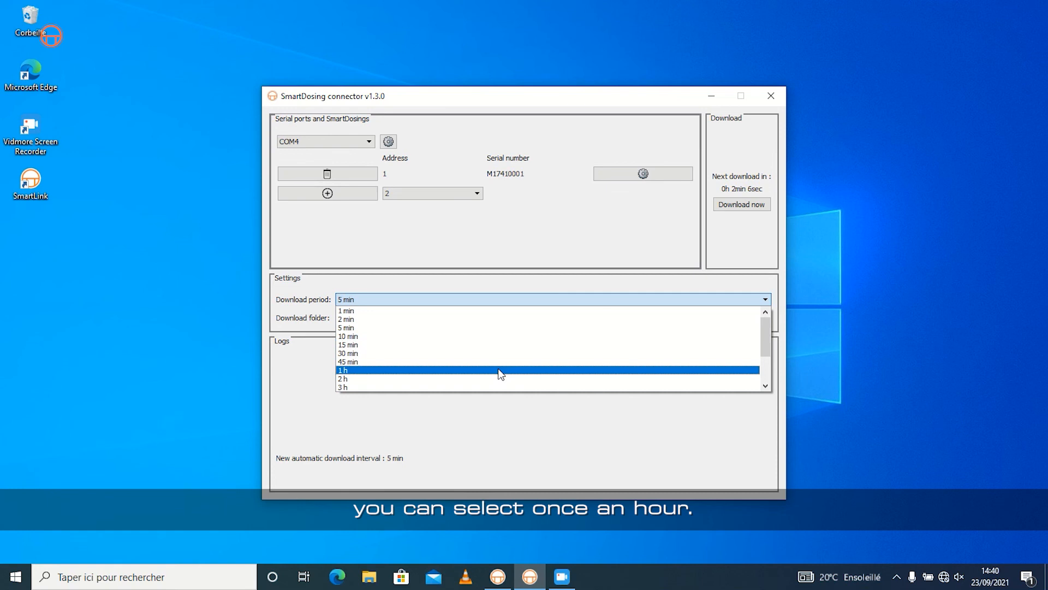
{"action": "left_click", "coordinate": [497, 329]}
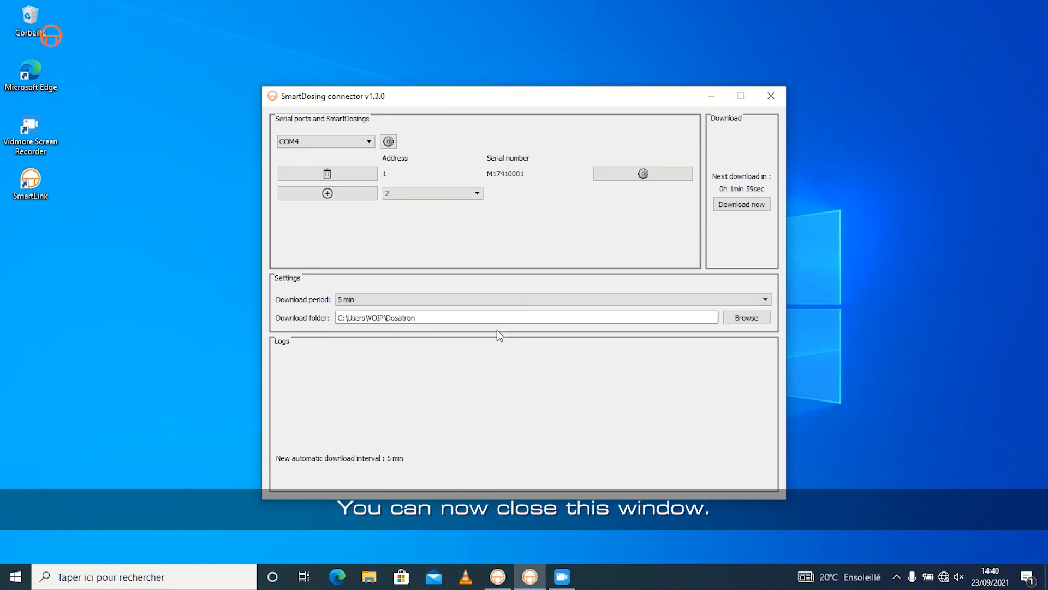
{"action": "left_click", "coordinate": [783, 97]}
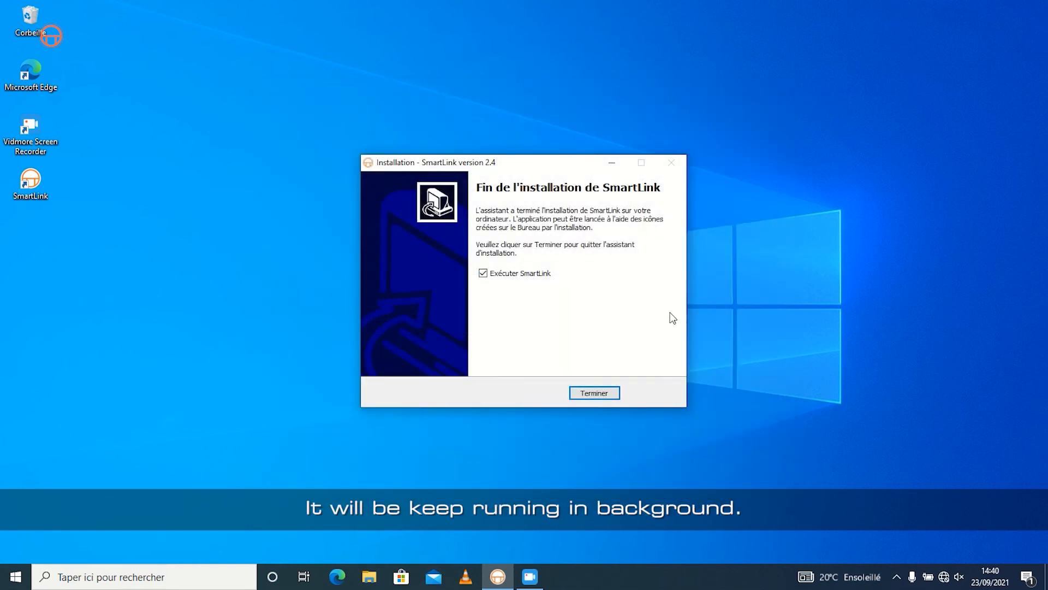
Step: Finish the SmartLink setup with the option to run SmartLink enabled, and show the hidden notification-area icons
{"action": "left_click", "coordinate": [578, 396]}
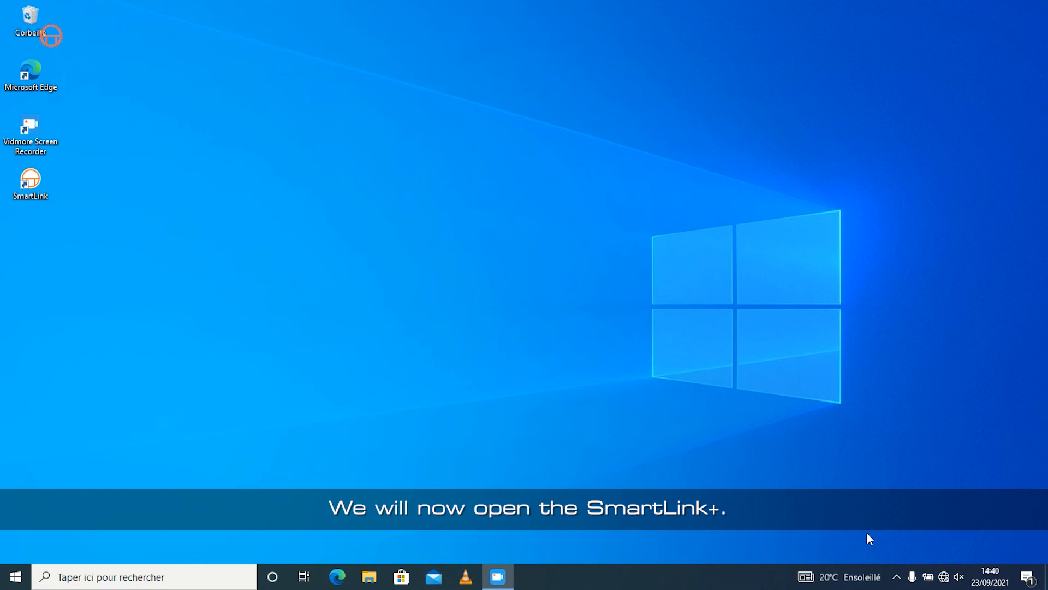
{"action": "left_click", "coordinate": [895, 577]}
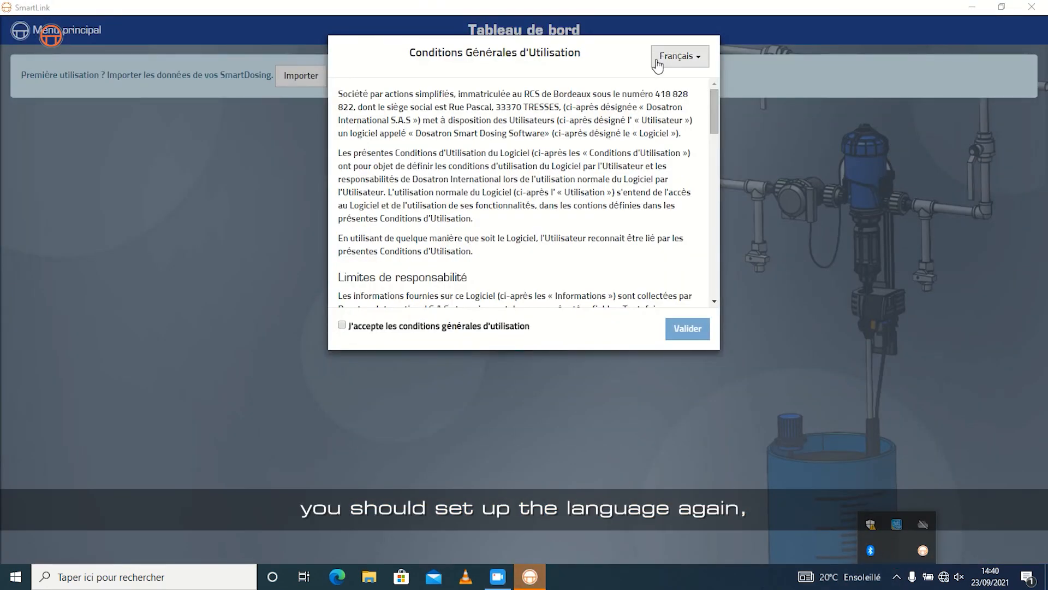
Step: Choose Français as the SmartLink language, and accept and validate the general terms of use
{"action": "left_click", "coordinate": [657, 61]}
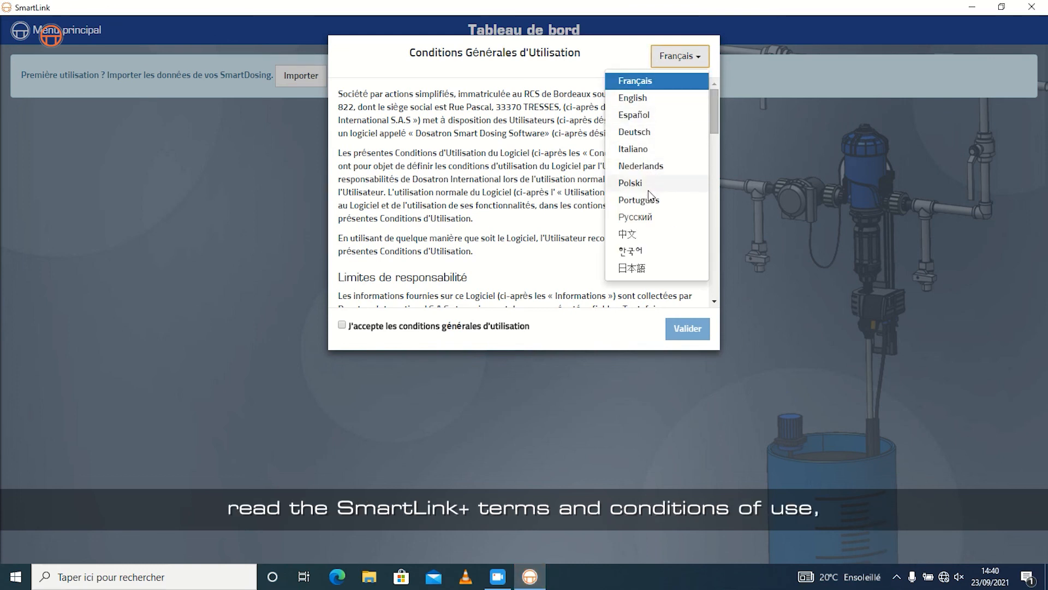
{"action": "left_click", "coordinate": [635, 81]}
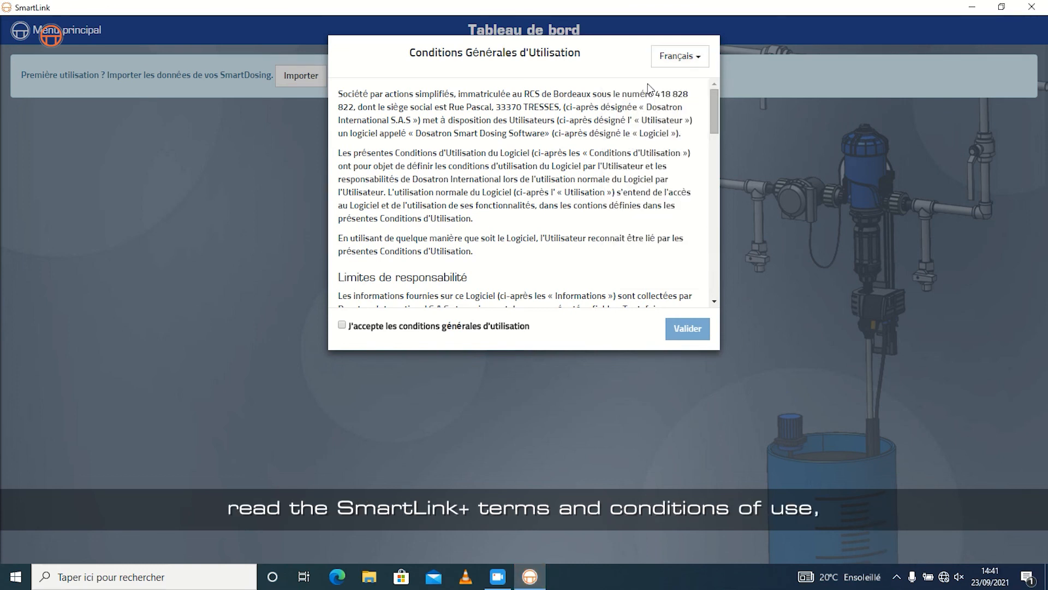
{"action": "left_click", "coordinate": [342, 325]}
{"action": "left_click", "coordinate": [677, 326]}
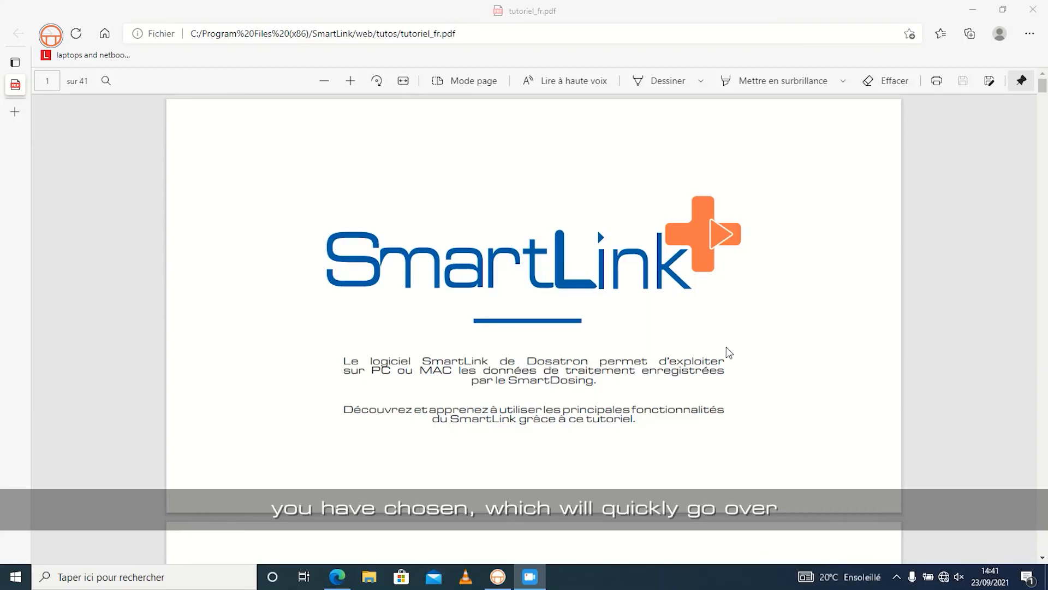
Step: Read through the first five pages of the tutoriel_fr.pdf tutorial and close it to return to the SmartLink dashboard
{"action": "scroll", "coordinate": [726, 347], "scroll_direction": "down", "scroll_amount": 9}
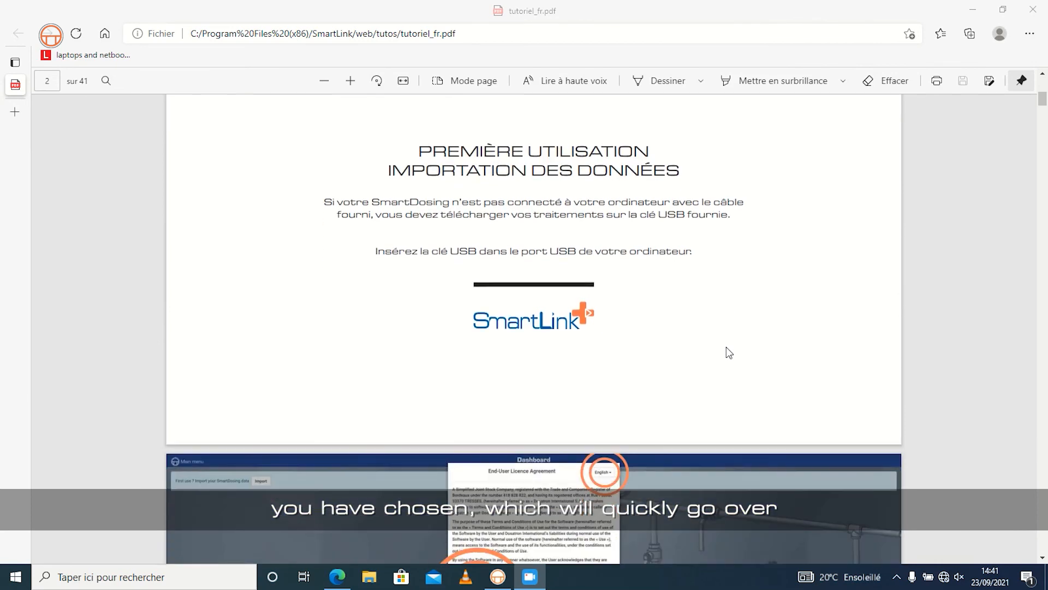
{"action": "scroll", "coordinate": [726, 348], "scroll_direction": "down", "scroll_amount": 8}
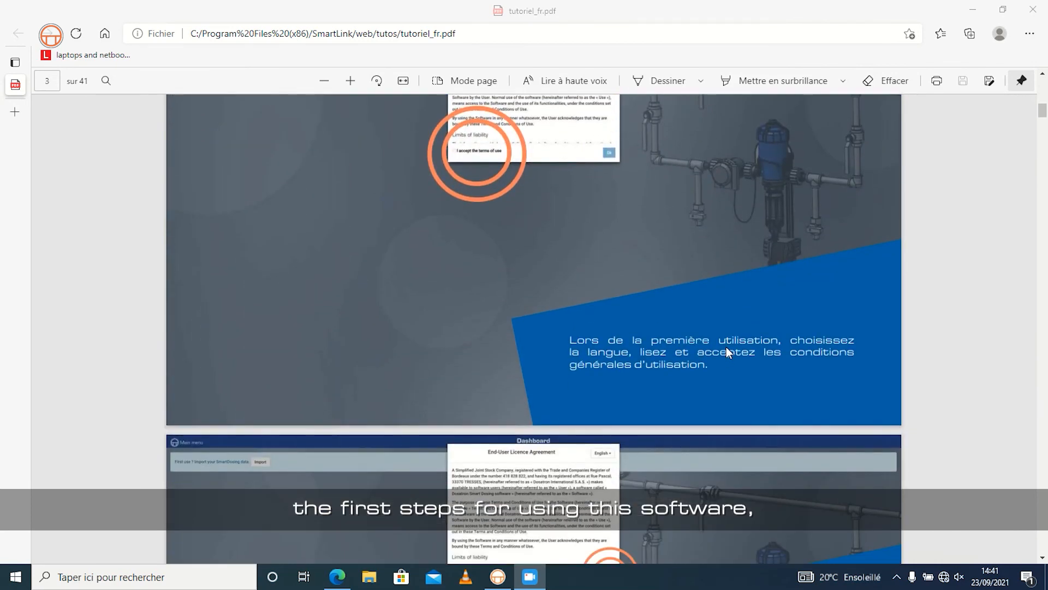
{"action": "scroll", "coordinate": [726, 348], "scroll_direction": "down", "scroll_amount": 4}
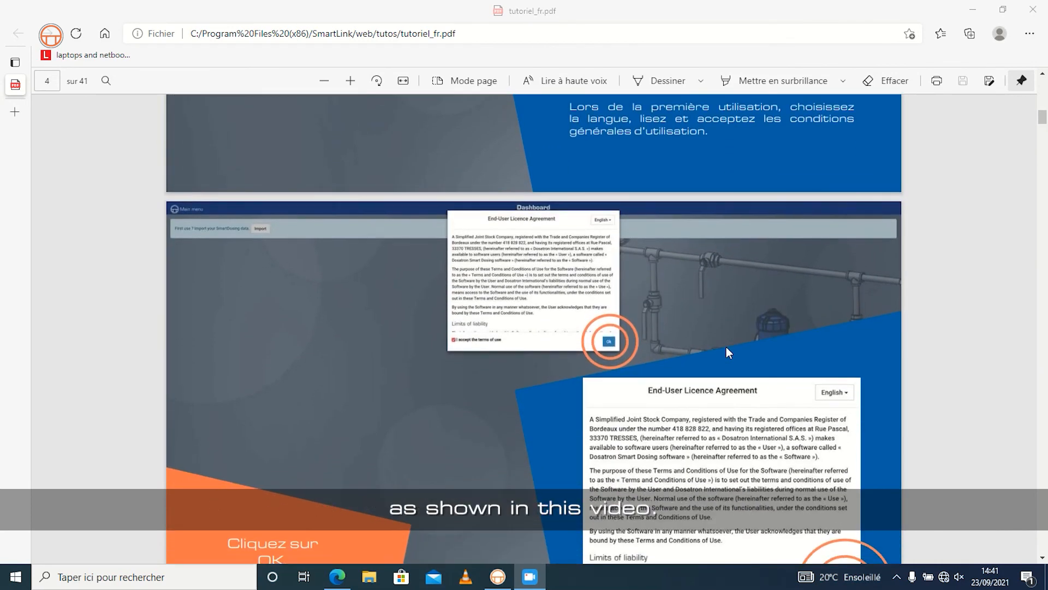
{"action": "scroll", "coordinate": [727, 346], "scroll_direction": "down", "scroll_amount": 9}
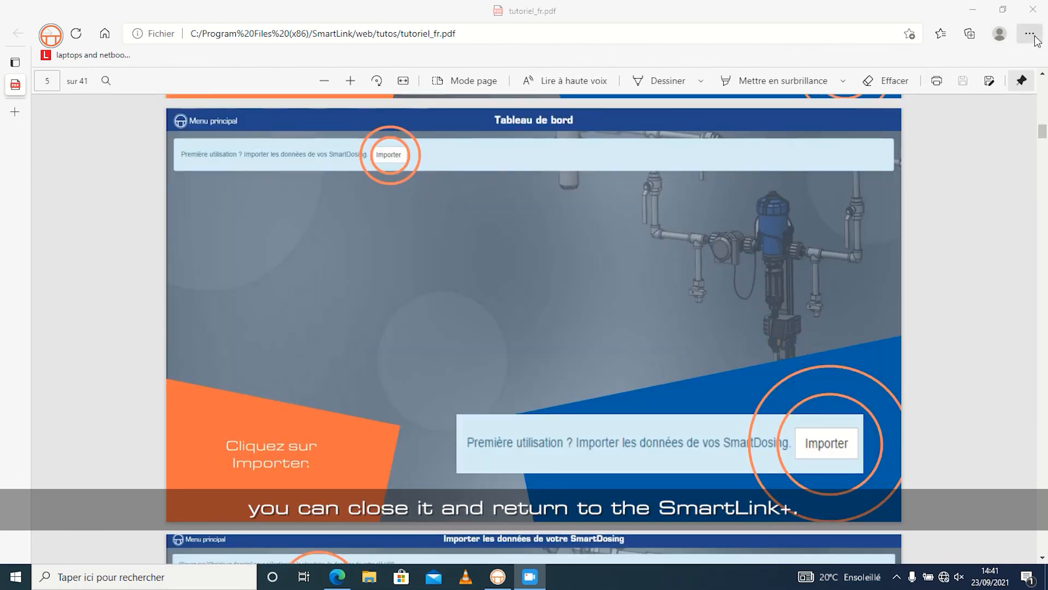
{"action": "left_click", "coordinate": [1034, 13]}
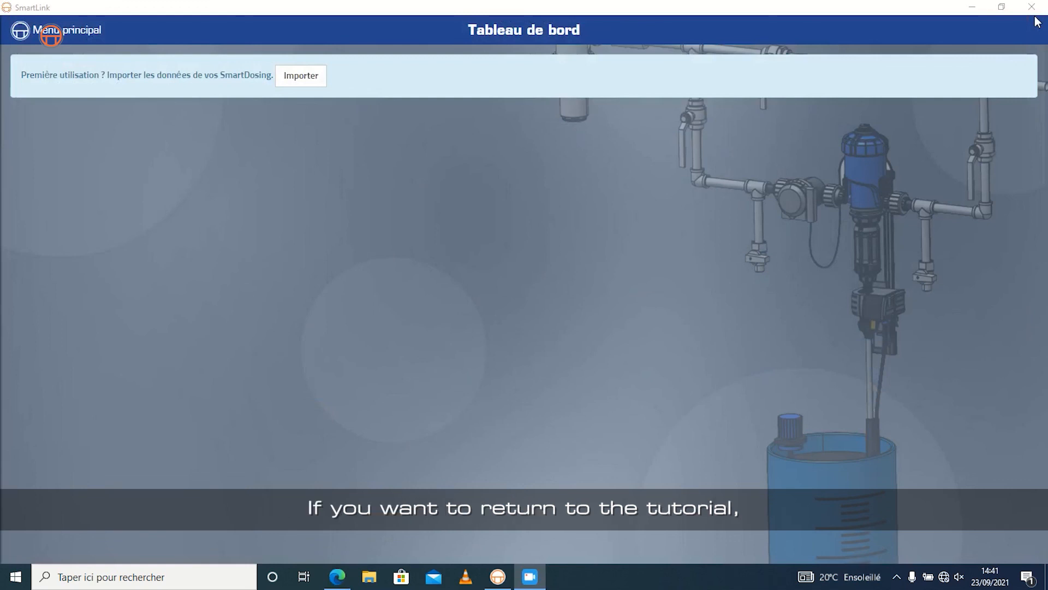
Step: Open the poultry medication calculator (médication avicole) and confirm 2000 litres as the treated animals' water consumption
{"action": "left_click", "coordinate": [74, 30]}
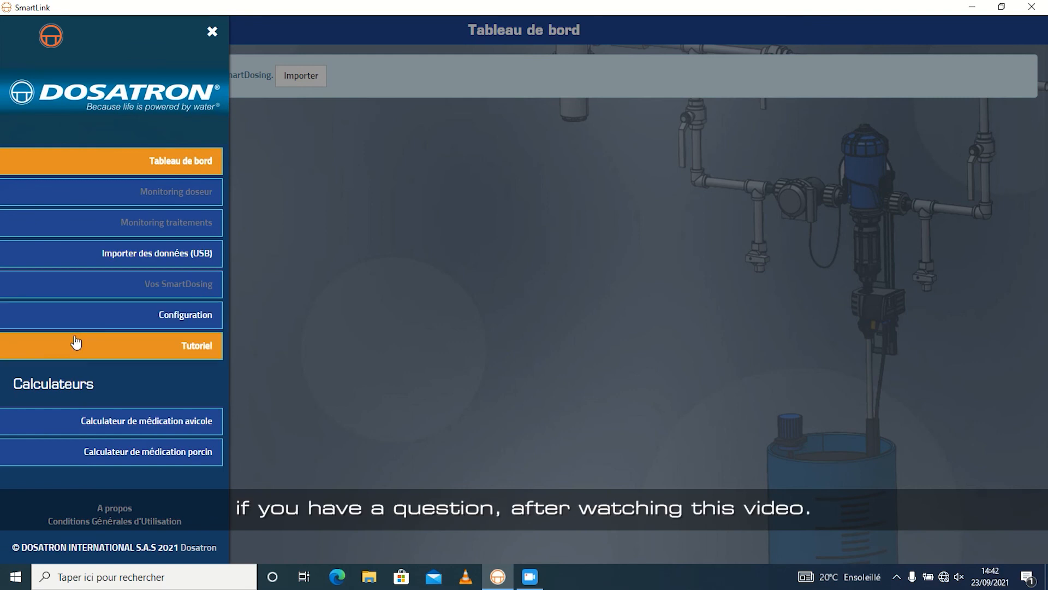
{"action": "left_click", "coordinate": [77, 435]}
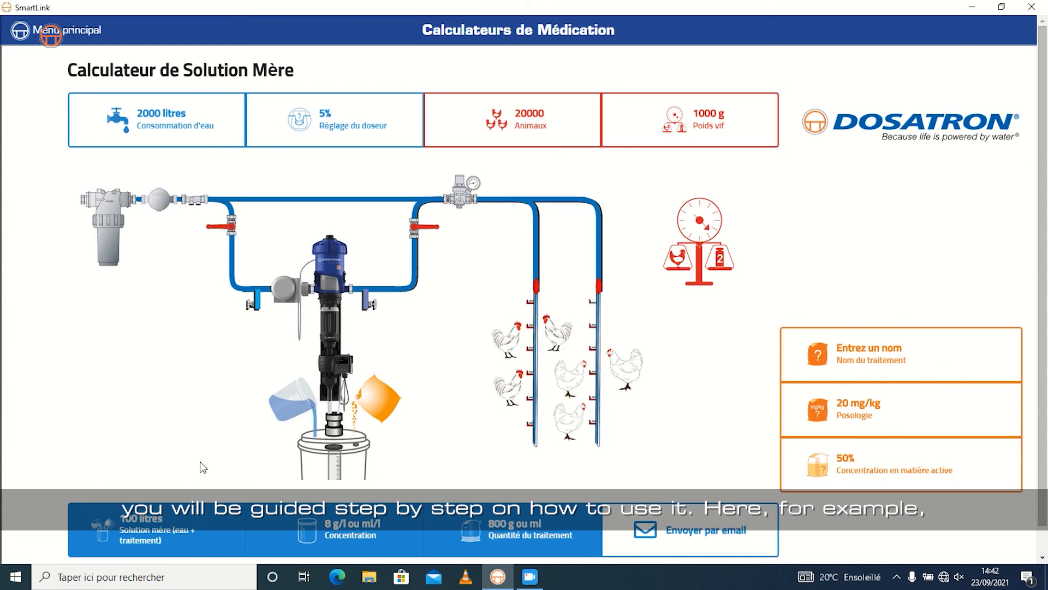
{"action": "left_click", "coordinate": [191, 131]}
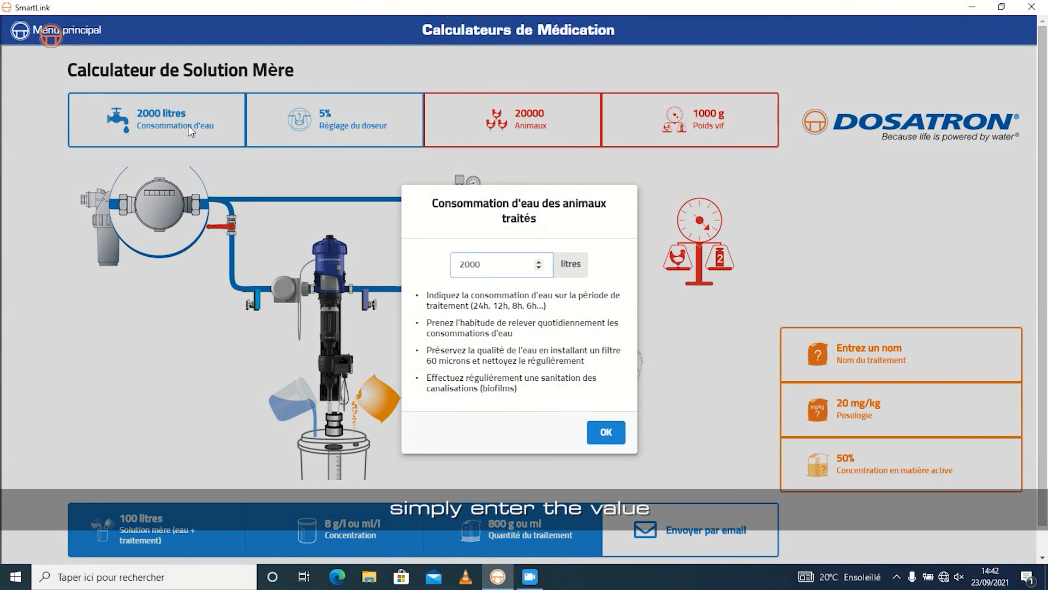
{"action": "left_click", "coordinate": [606, 433]}
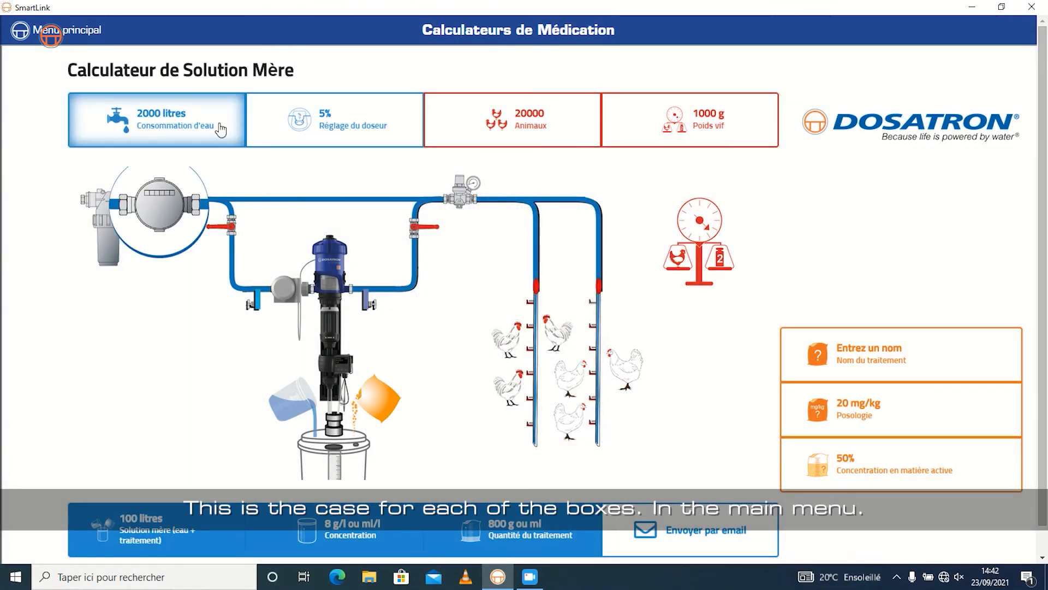
Step: View the USB data import page, and look through the general configuration settings down to the software version and update section
{"action": "left_click", "coordinate": [48, 32]}
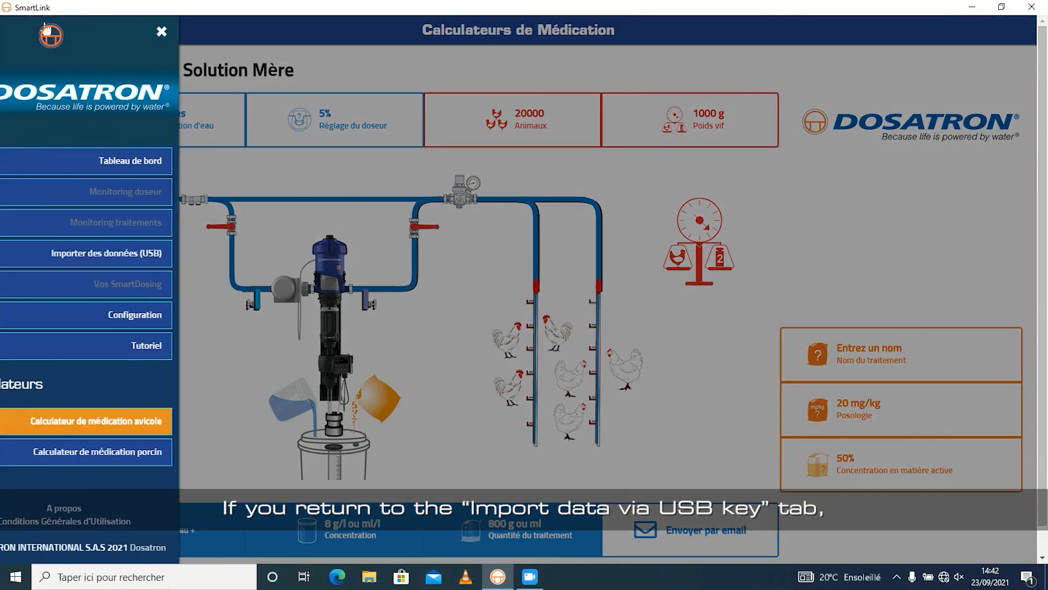
{"action": "left_click", "coordinate": [50, 268]}
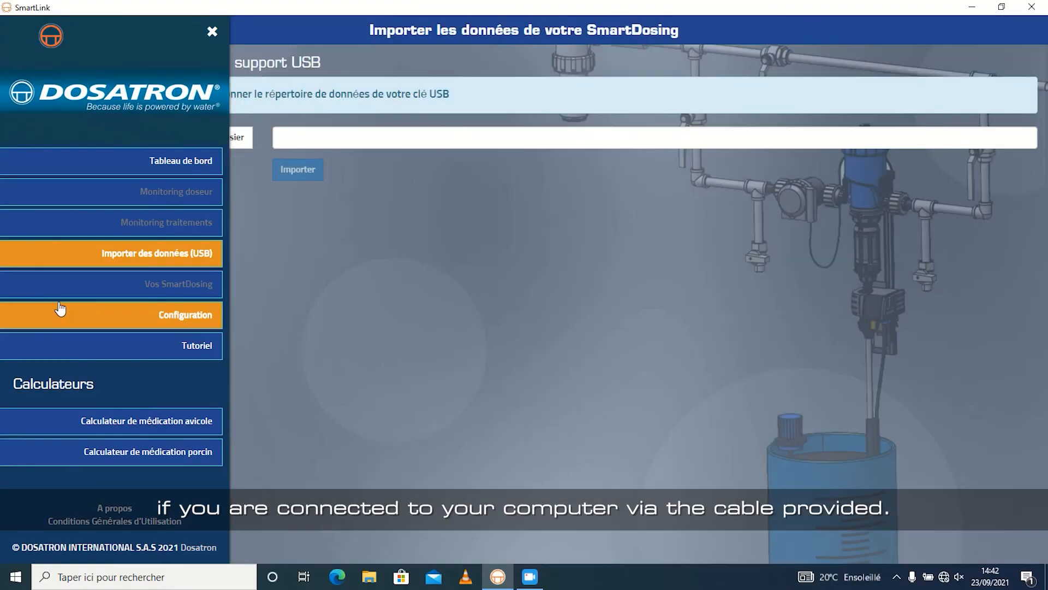
{"action": "left_click", "coordinate": [60, 309]}
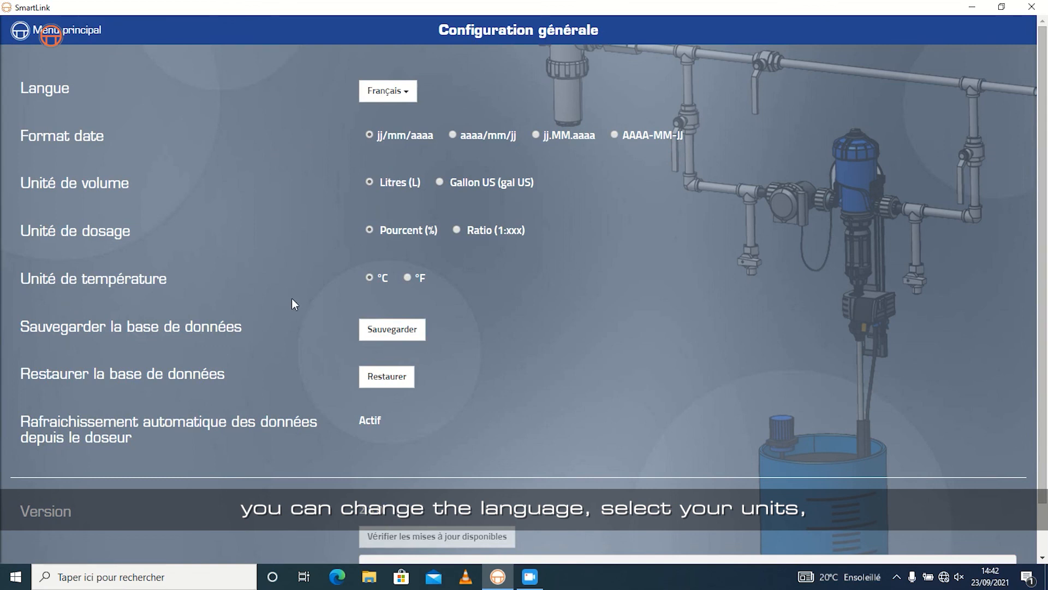
{"action": "scroll", "coordinate": [292, 299], "scroll_direction": "down", "scroll_amount": 1}
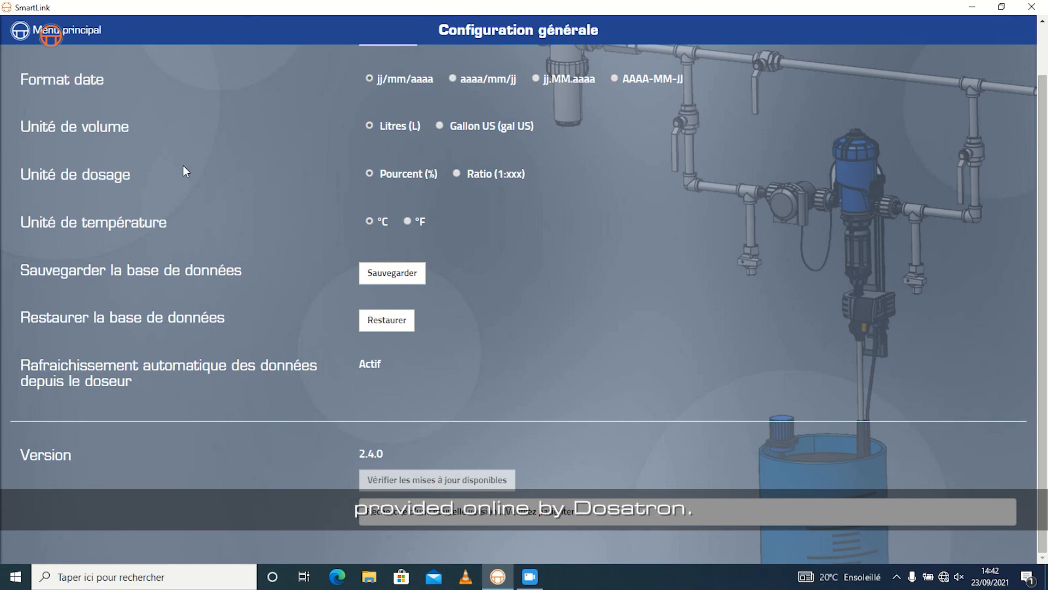
Step: Return to the Tableau de bord to view the SmartDosing's operating statistics and monitoring calendars
{"action": "left_click", "coordinate": [51, 34]}
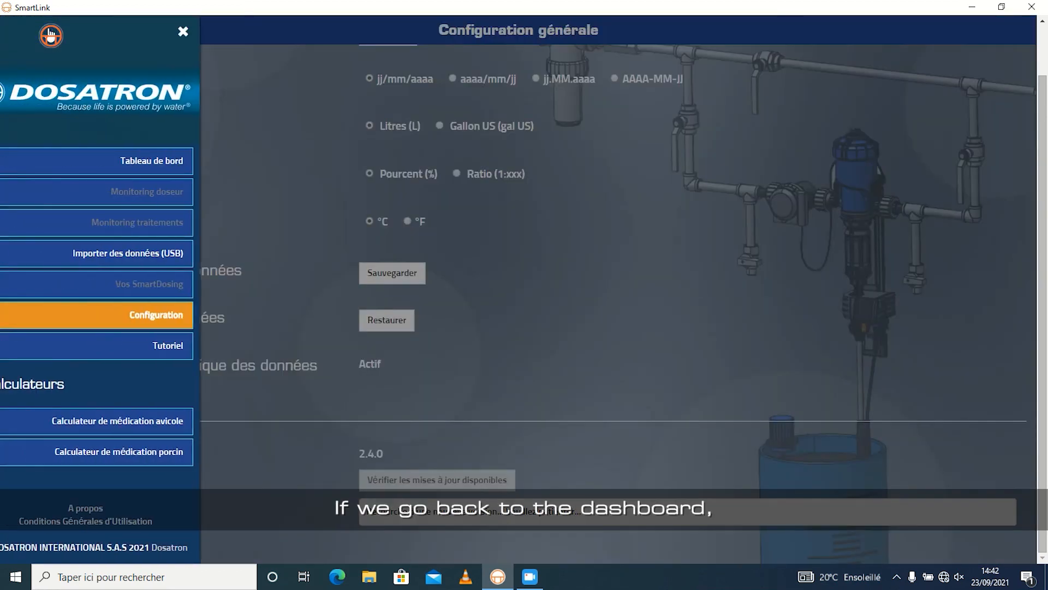
{"action": "left_click", "coordinate": [51, 166]}
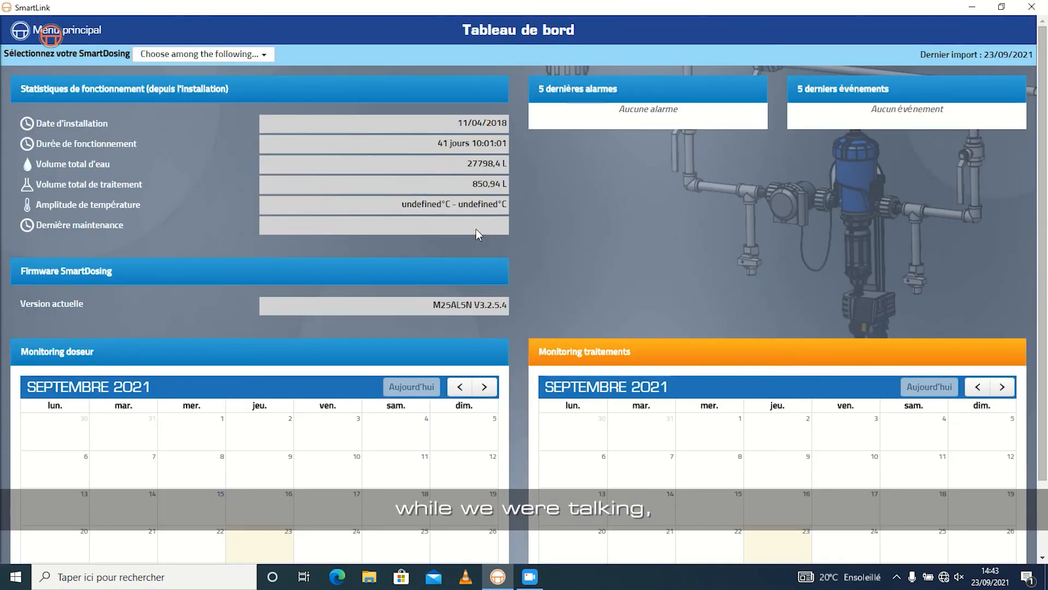